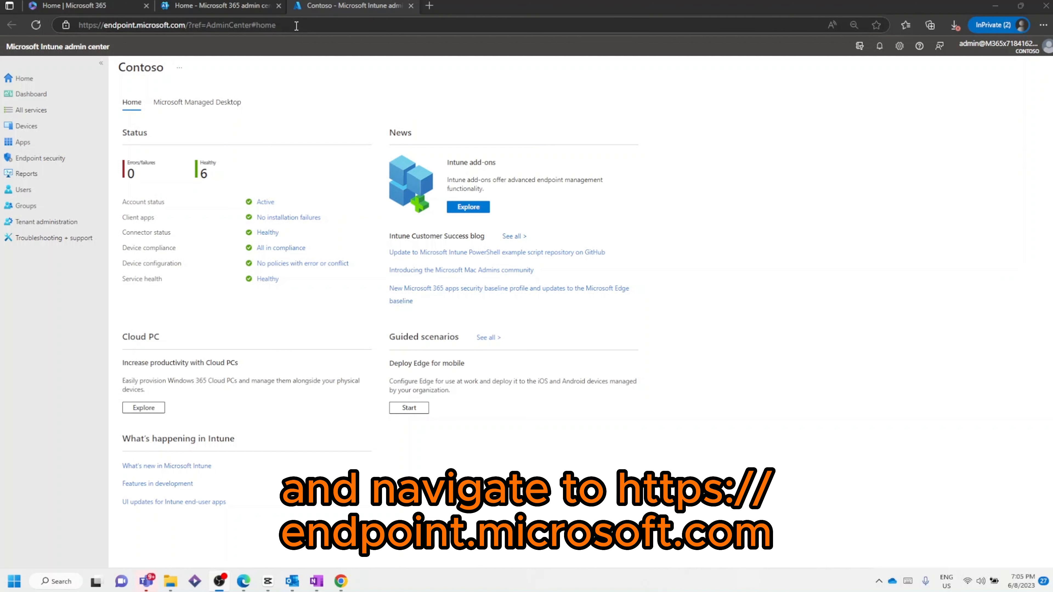
Step: Open the Compliance policies page under Devices in the Intune admin center
left_click(281, 24)
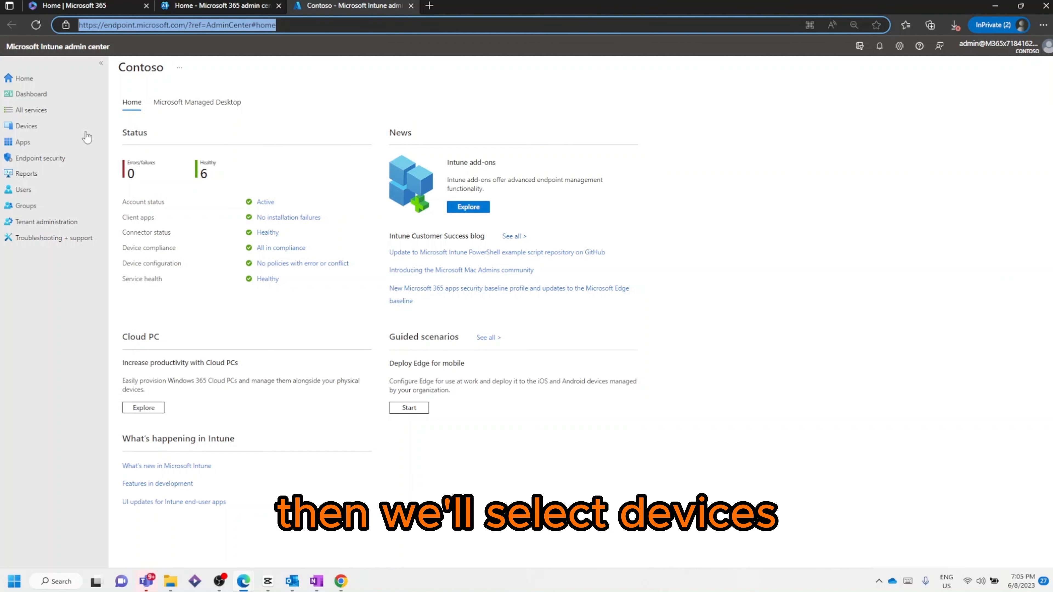
left_click(27, 127)
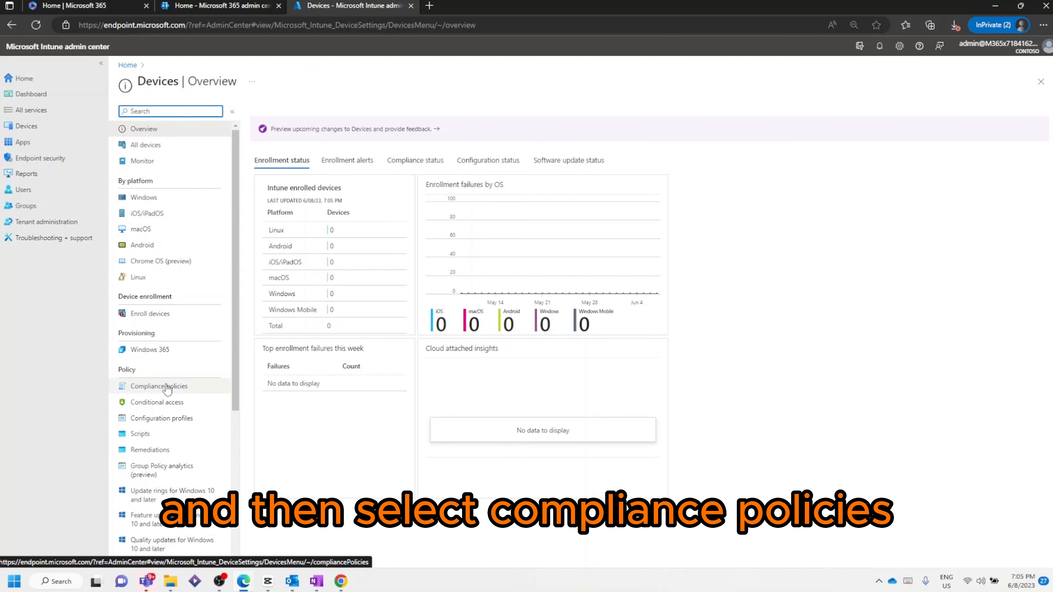
left_click(167, 386)
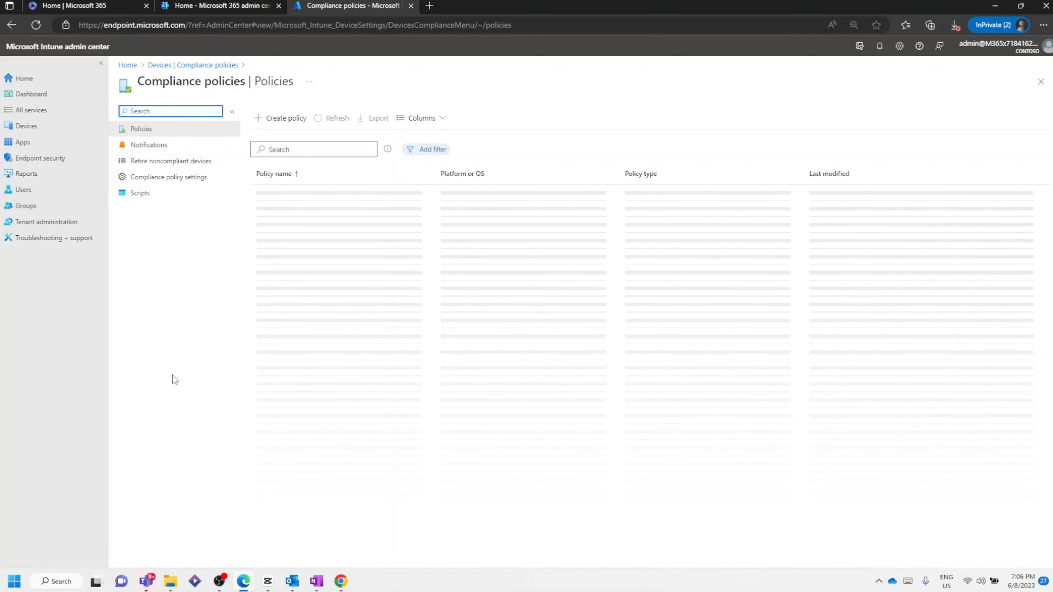
Step: Start creating a compliance policy for the Windows 10 and later platform
left_click(295, 117)
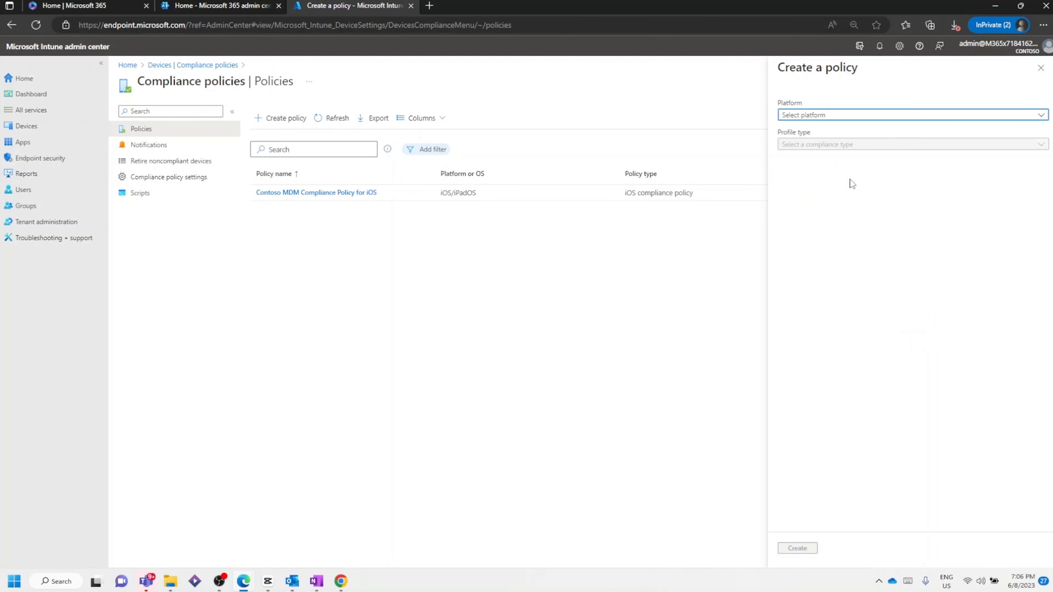
left_click(845, 116)
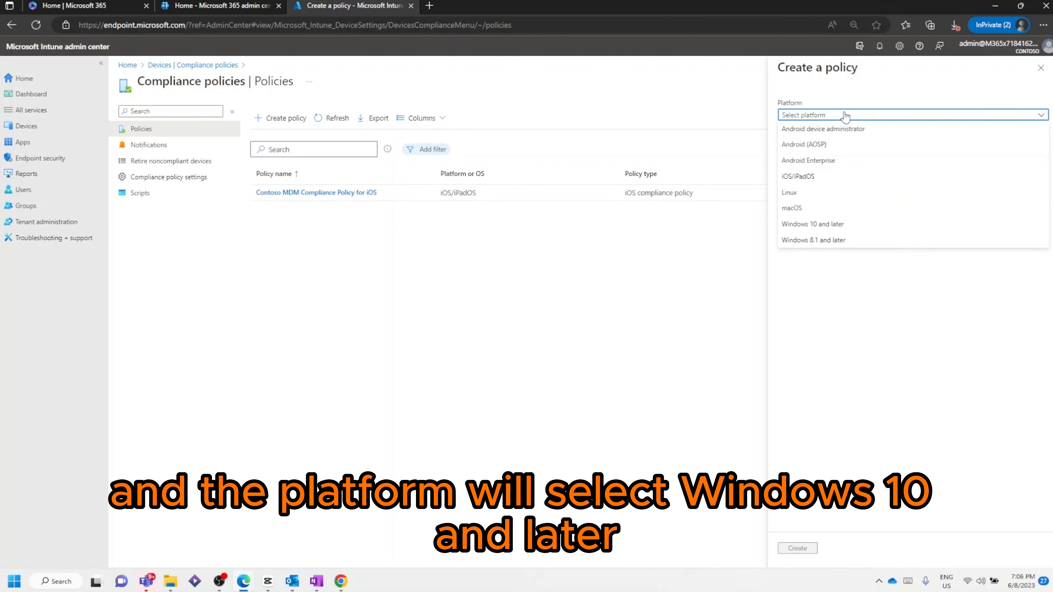
left_click(824, 226)
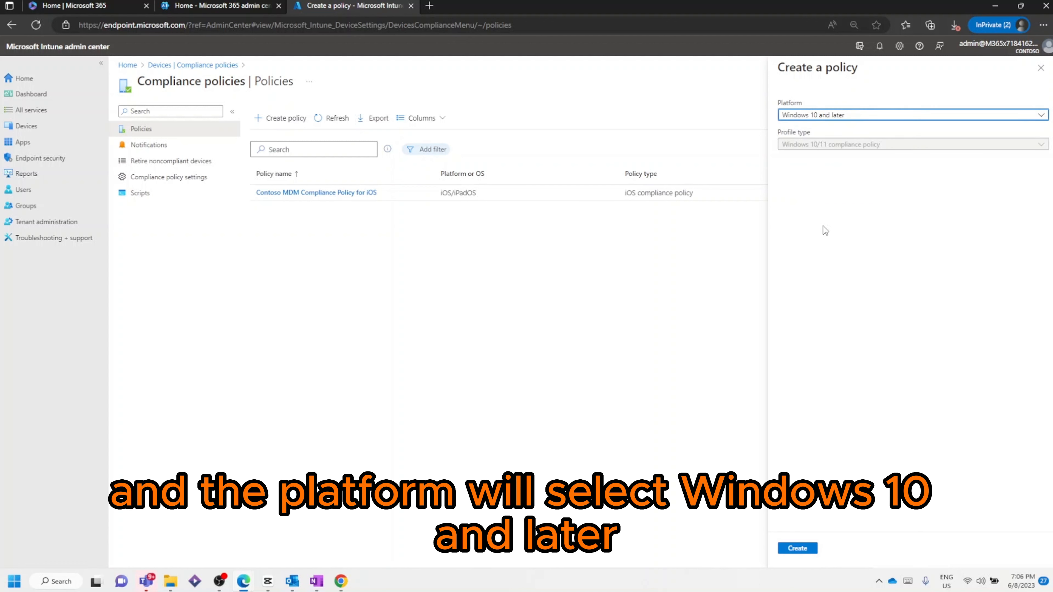
left_click(797, 548)
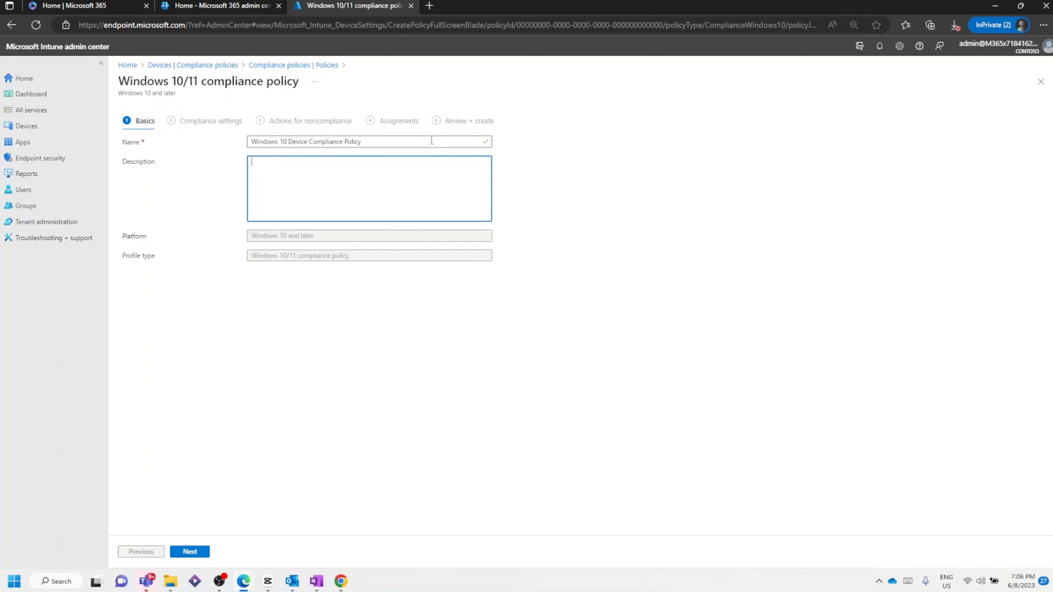
Step: Keep the policy name Windows 10 Device Compliance Policy and continue to the compliance settings
left_click_drag(431, 141, 289, 134)
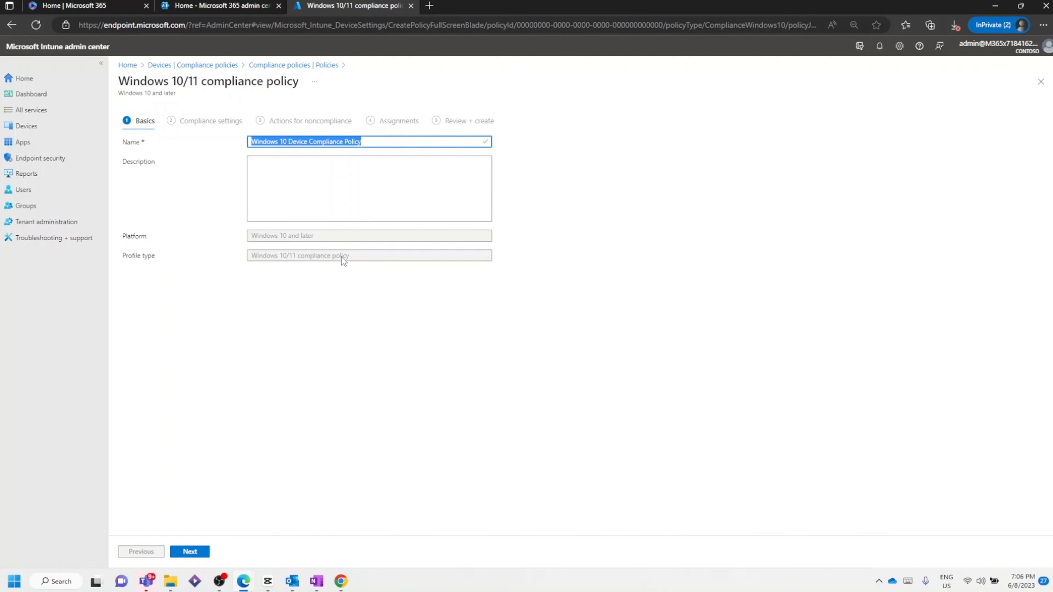
left_click(318, 180)
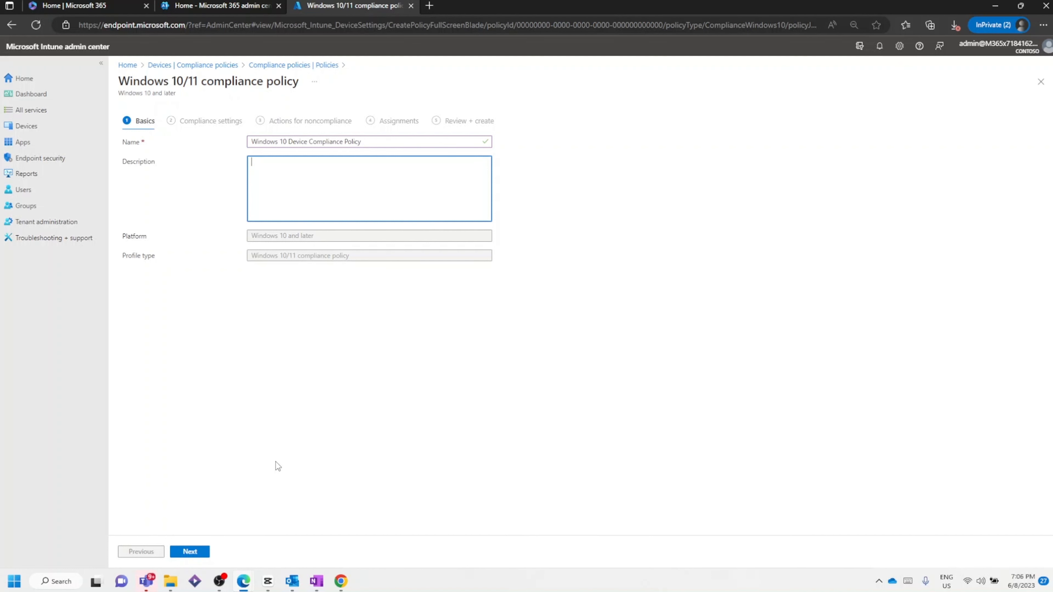
left_click(190, 552)
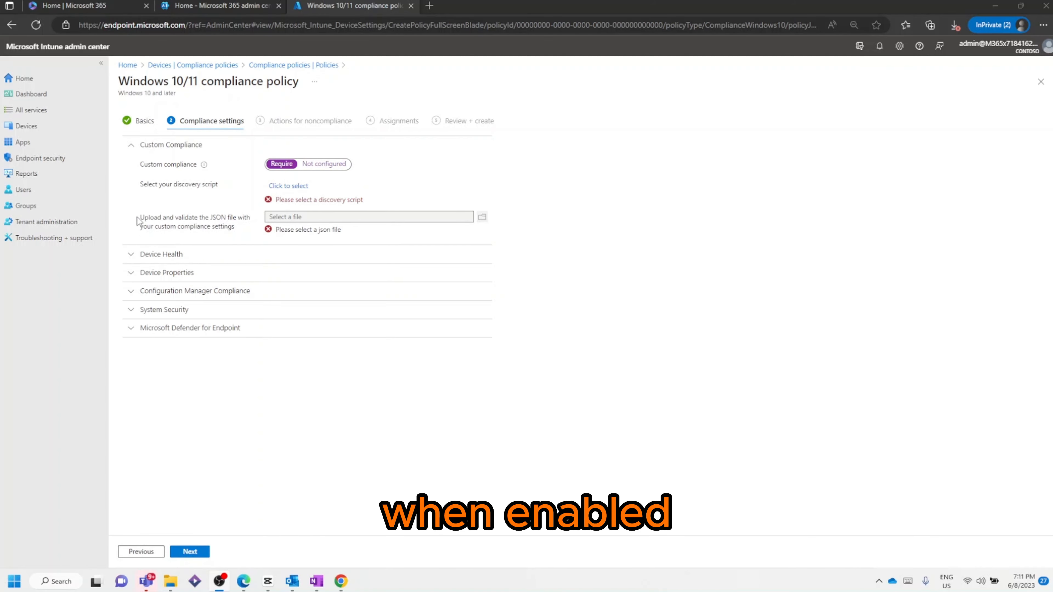
Step: Under Device Health, require BitLocker, Secure Boot to be enabled, and code integrity
left_click_drag(138, 221, 246, 232)
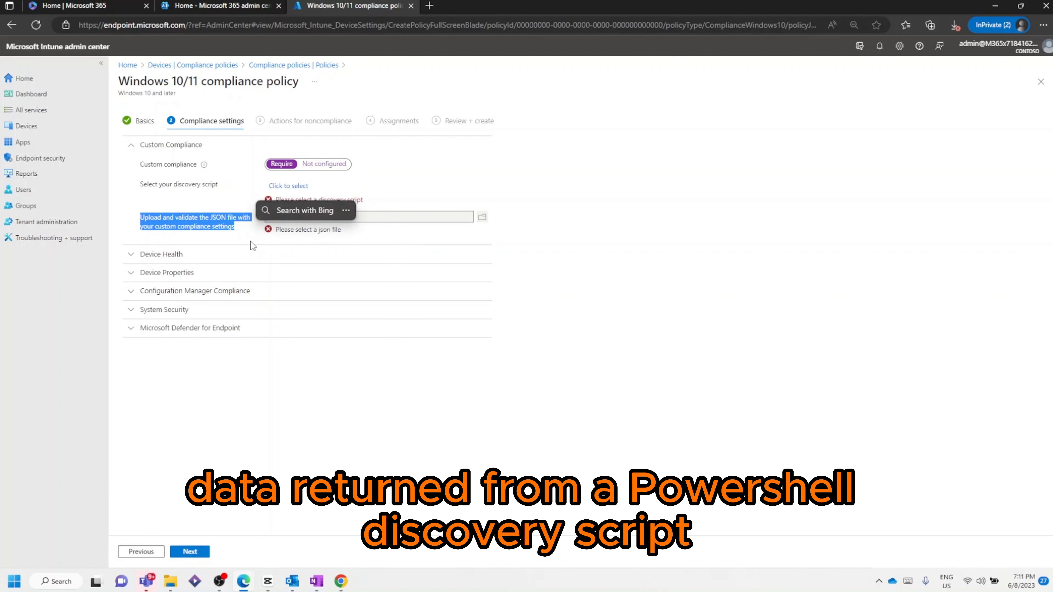
left_click_drag(140, 184, 232, 188)
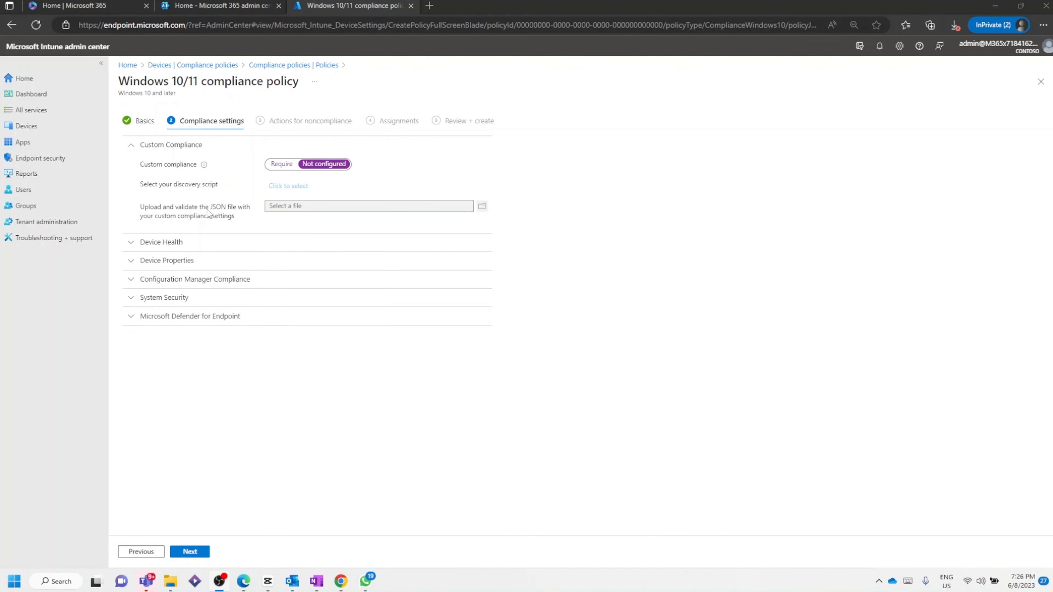
left_click(134, 245)
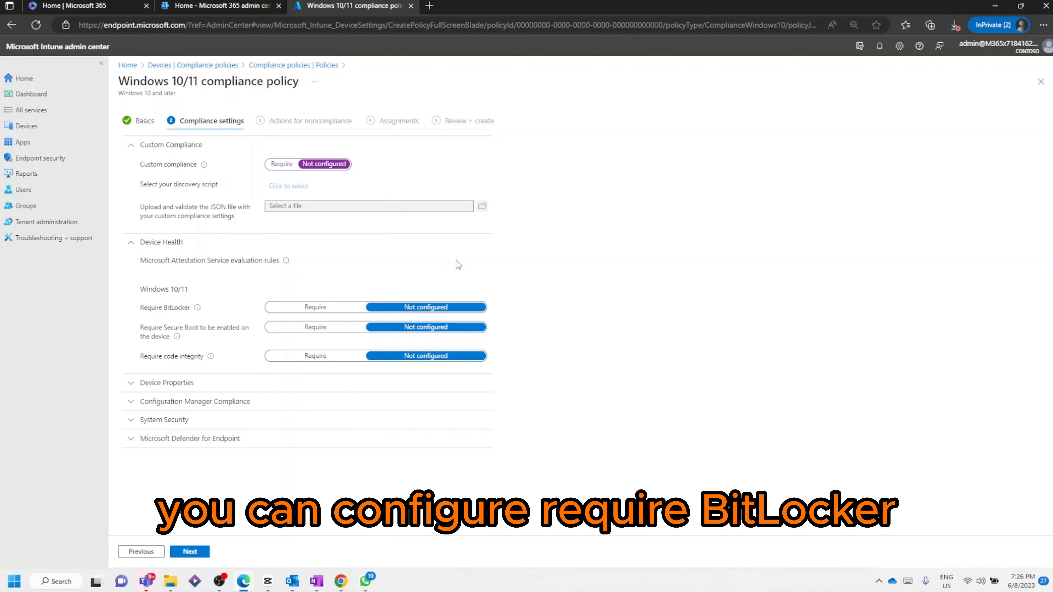
left_click(337, 307)
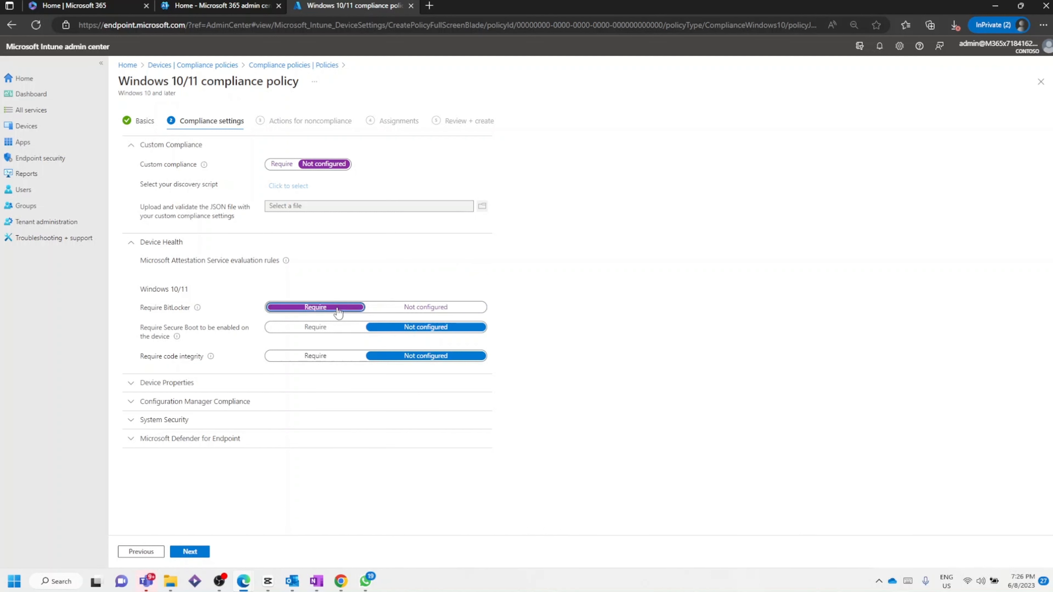
left_click(315, 331)
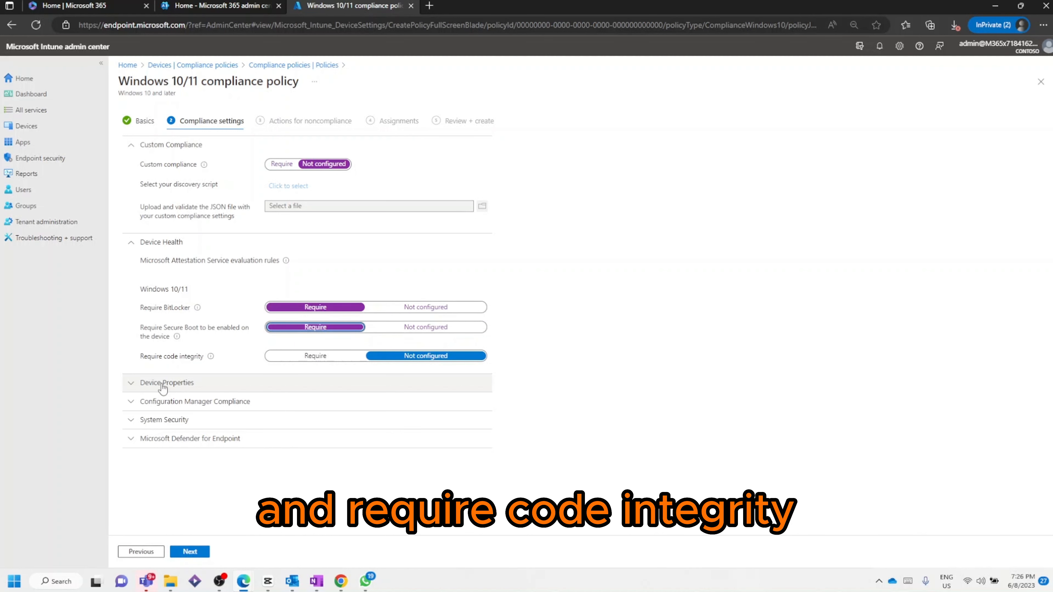
left_click(317, 356)
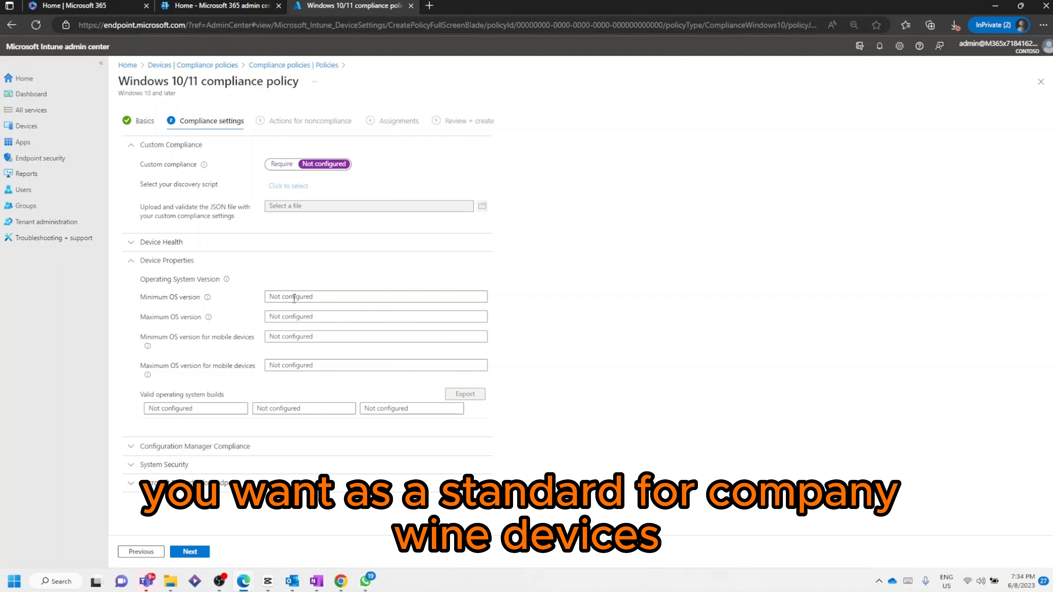
Step: Review the Device Properties, Configuration Manager Compliance and System Security password options
left_click(325, 295)
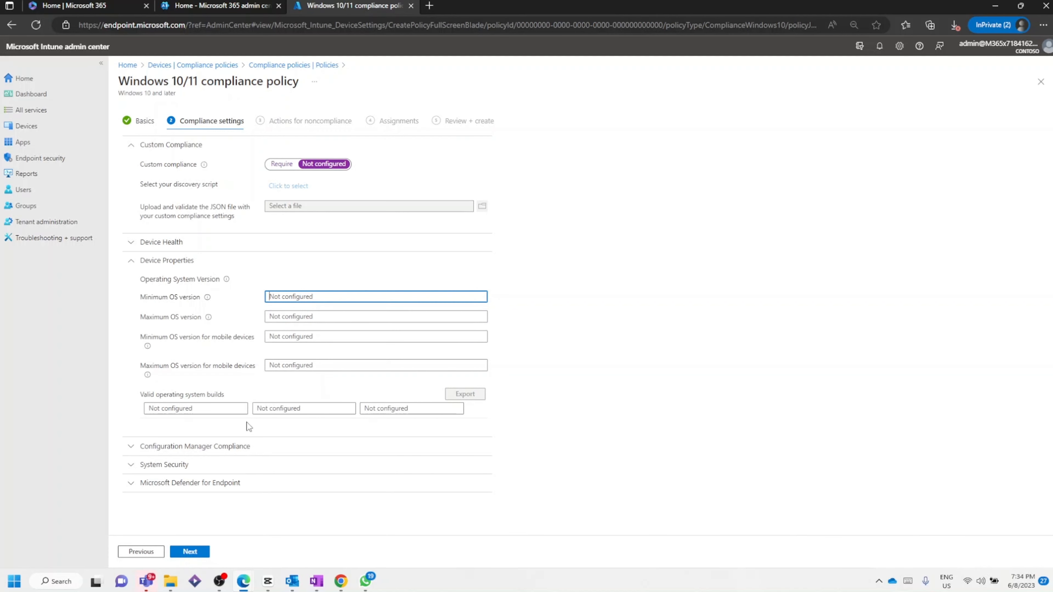
left_click(482, 268)
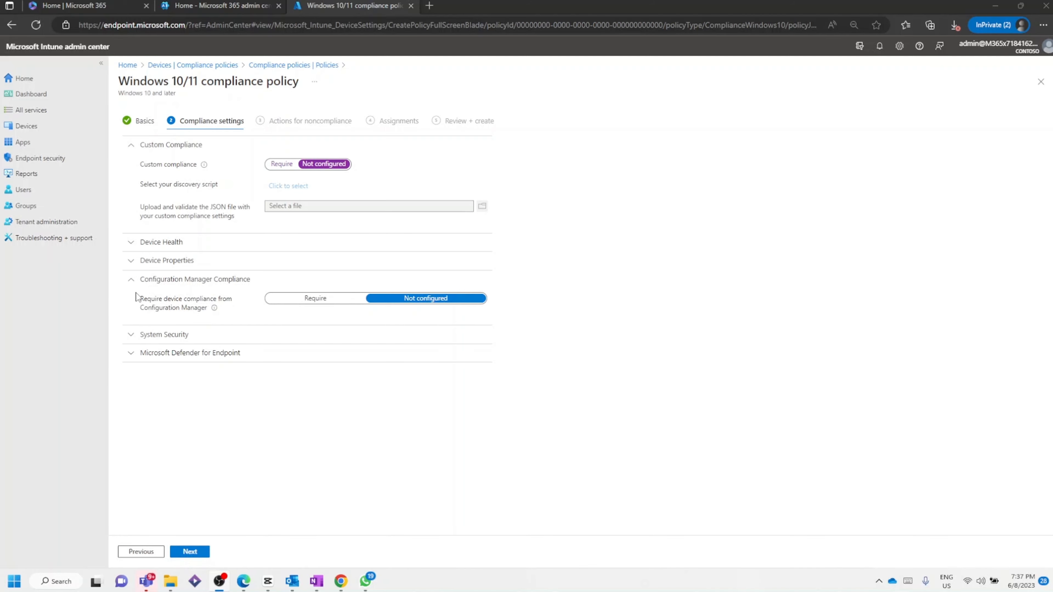
left_click(133, 279)
left_click(137, 297)
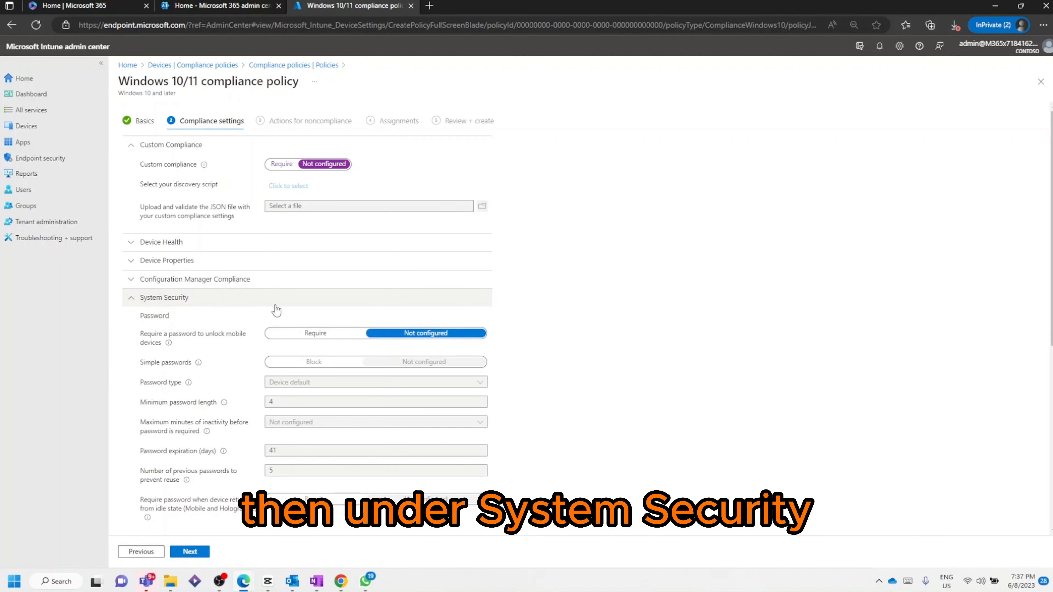
scroll(398, 287, "down", 1)
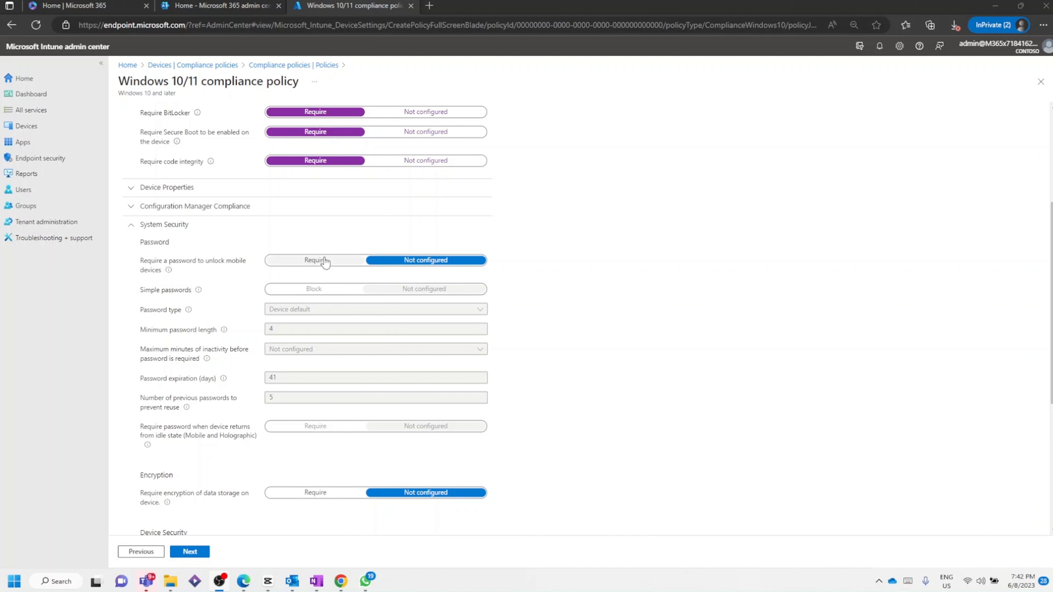
scroll(242, 136, "up", 2)
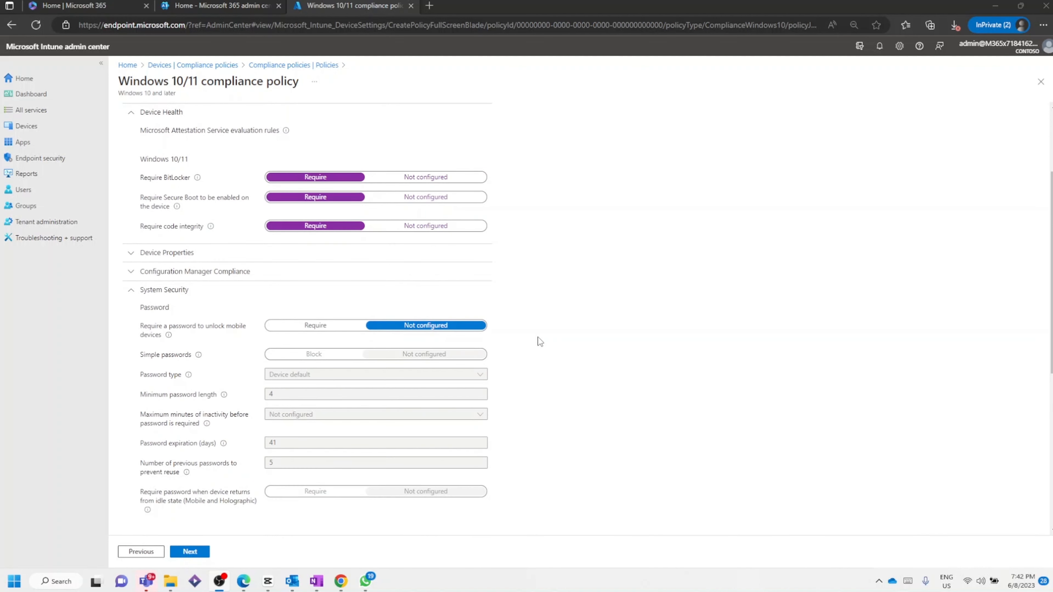
scroll(536, 341, "down", 4)
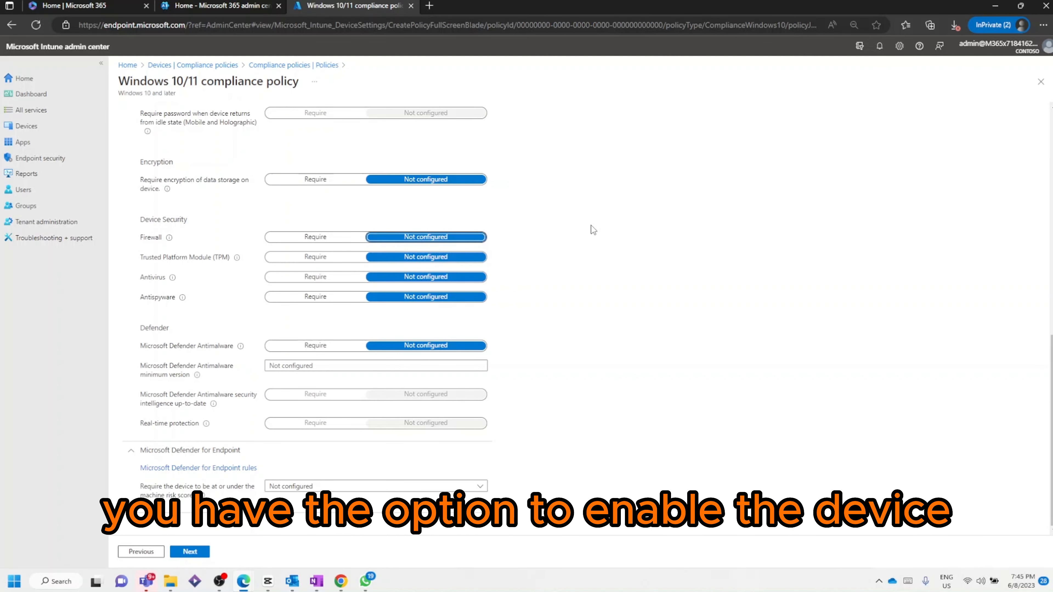
Step: Under Device Security, require Firewall, Trusted Platform Module, Antivirus and Antispyware
left_click(340, 241)
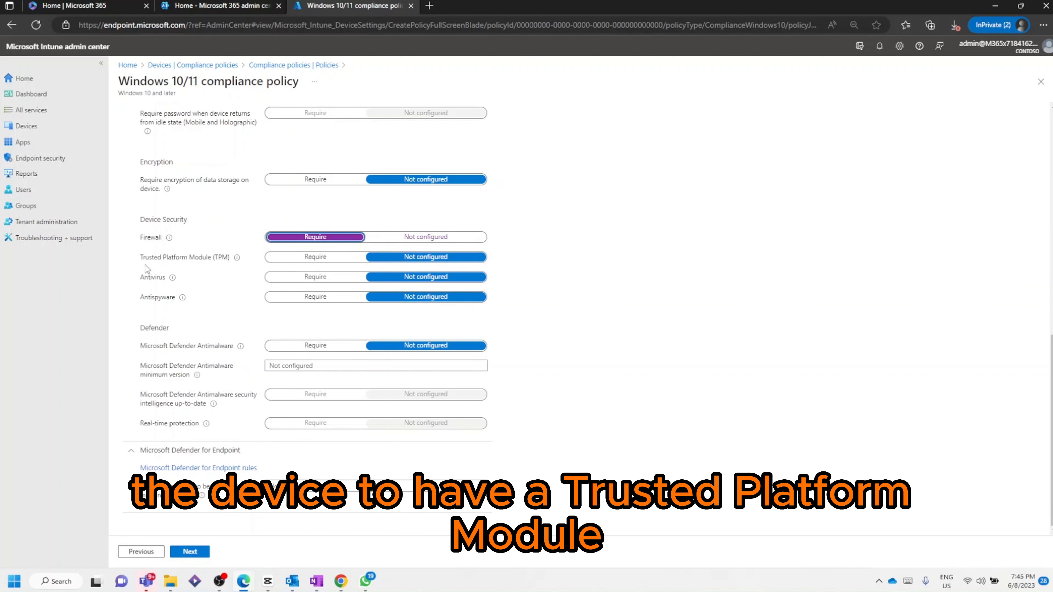
left_click(321, 261)
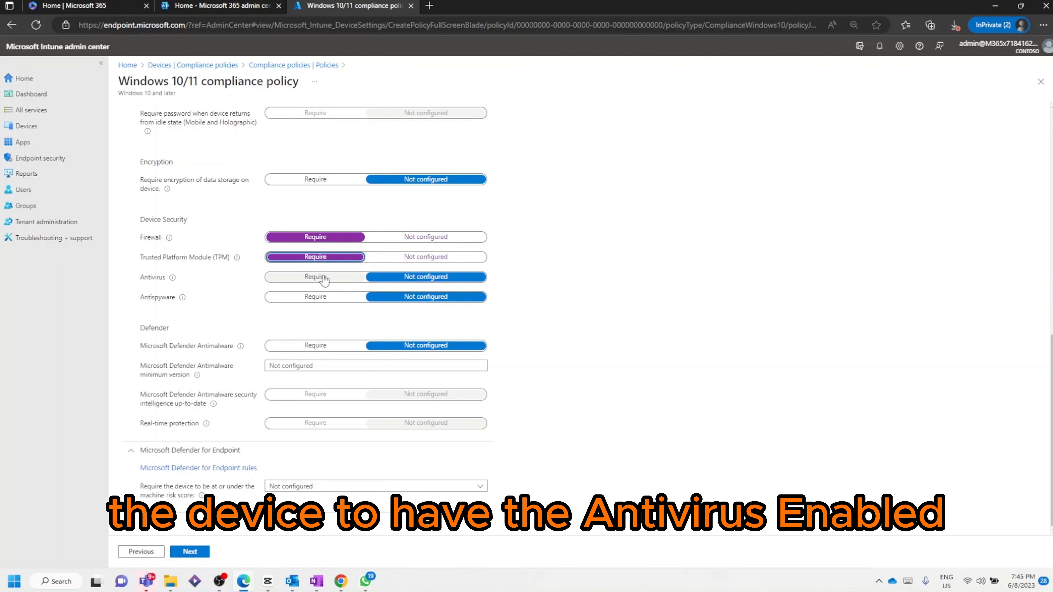
left_click(324, 279)
left_click(322, 299)
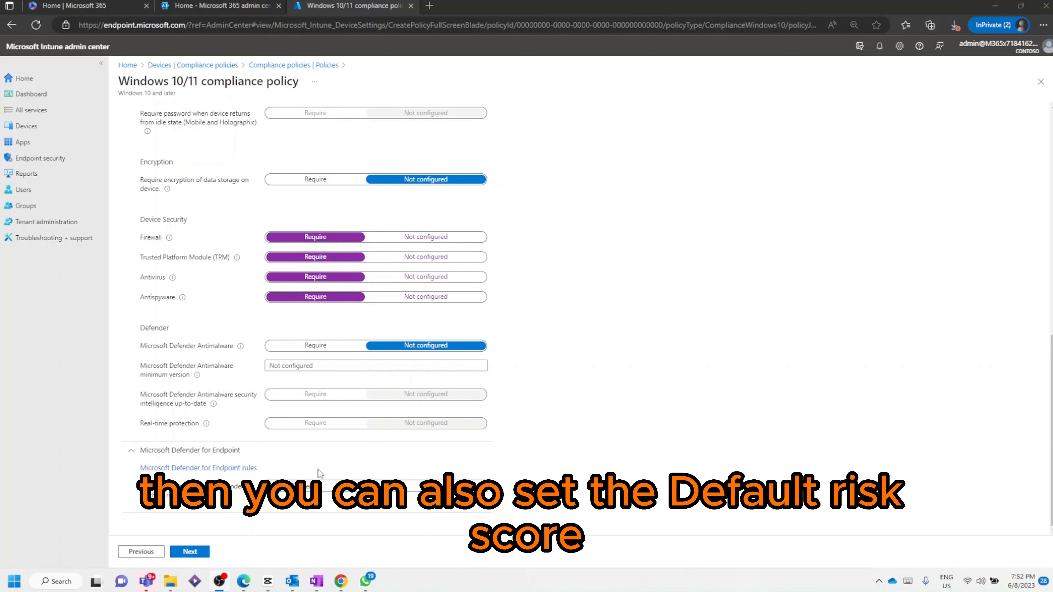
Step: Require the device to be at or under the Low machine risk score and continue
left_click(340, 487)
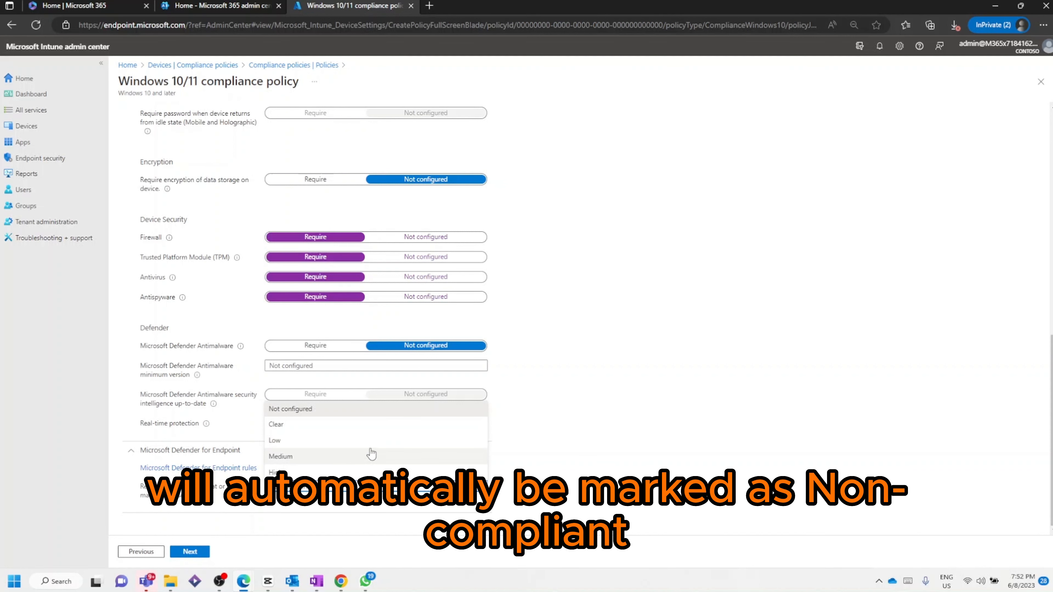
left_click(320, 458)
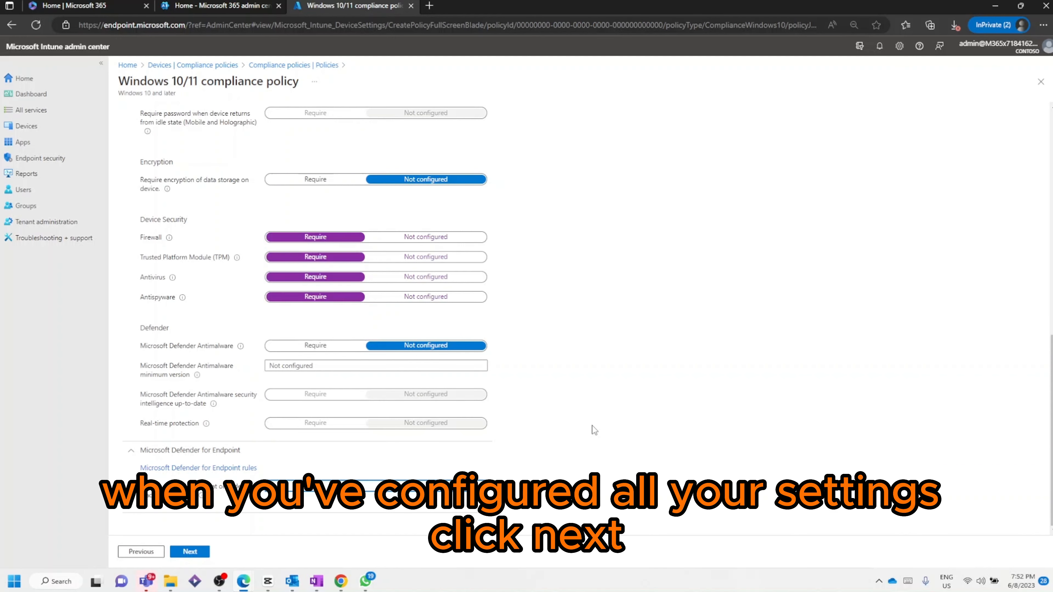
left_click(190, 551)
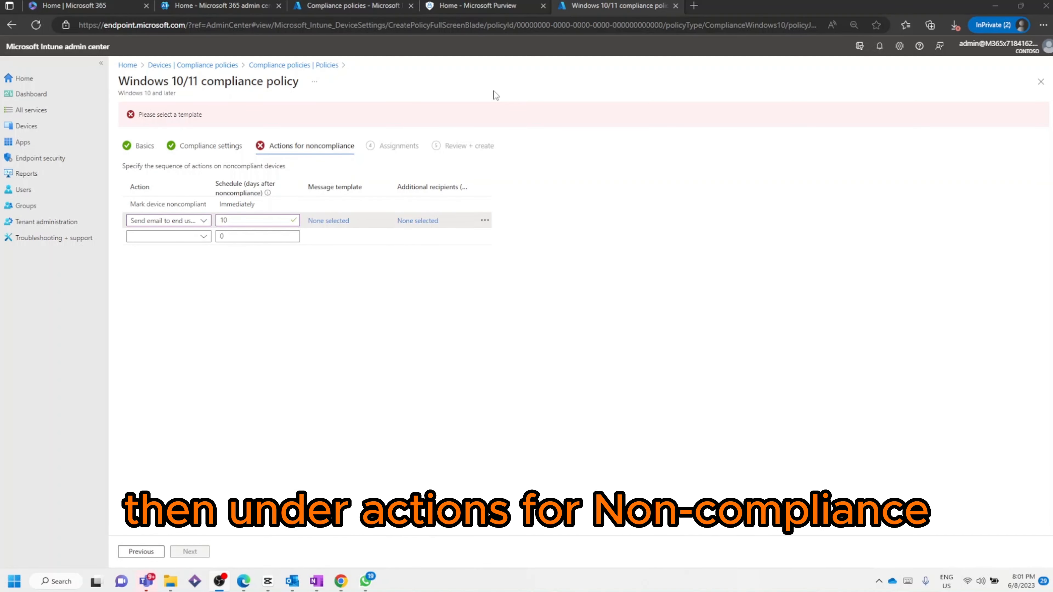
Step: Add a noncompliance action to send email to the end user after 10 days
left_click(191, 224)
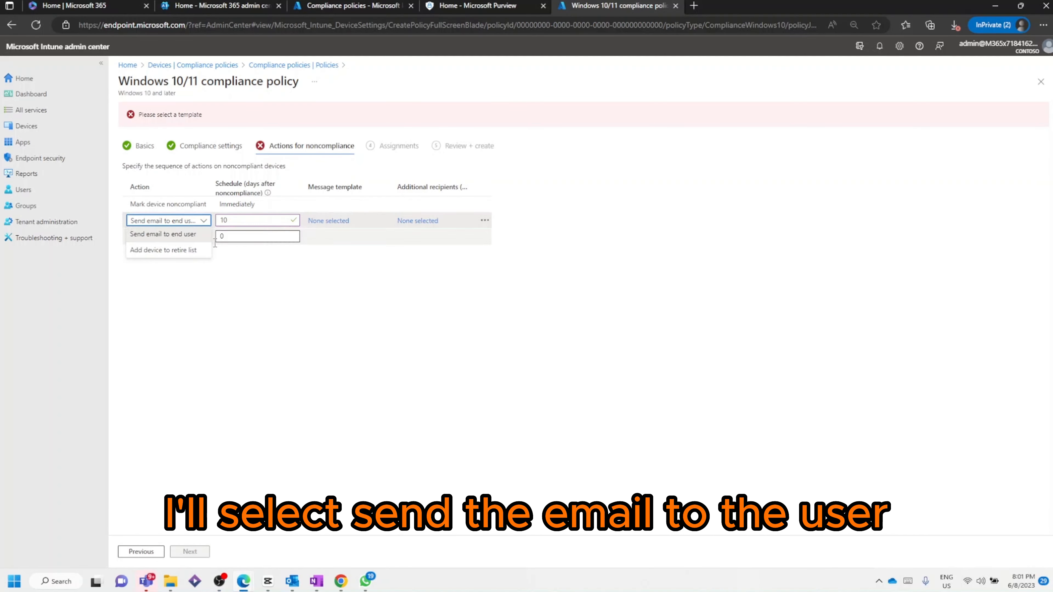
left_click(165, 240)
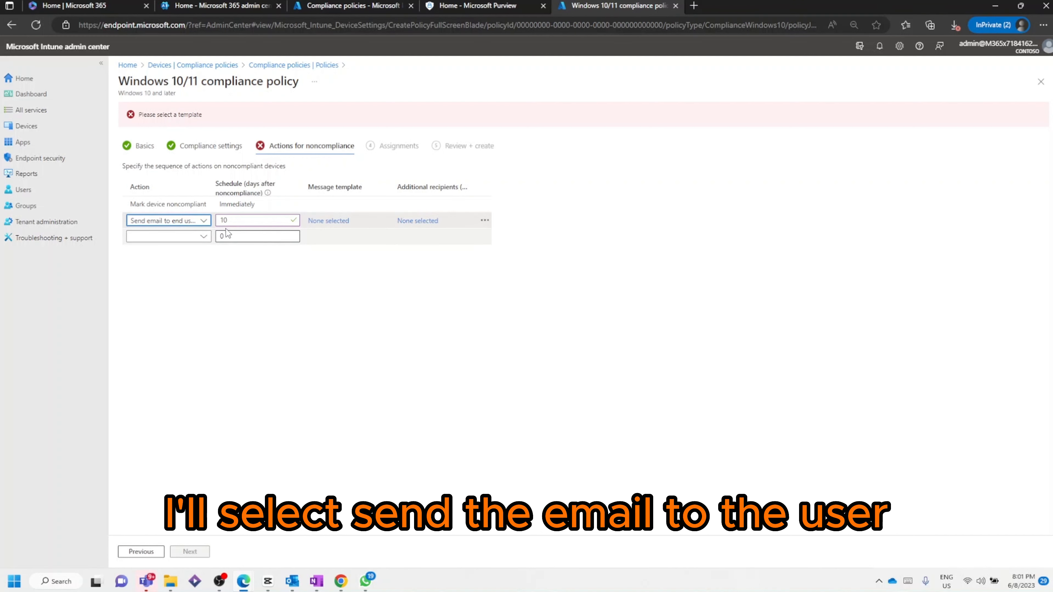
left_click(150, 225)
left_click(301, 286)
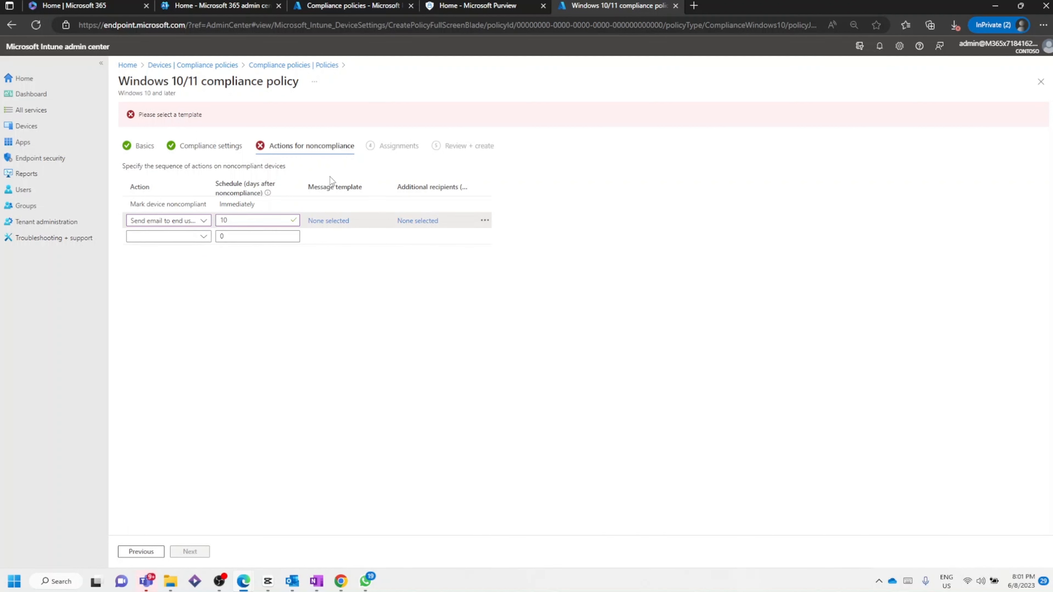
Step: Choose the Non-Compliant Warning message template for the email action and continue to assignments
left_click(336, 221)
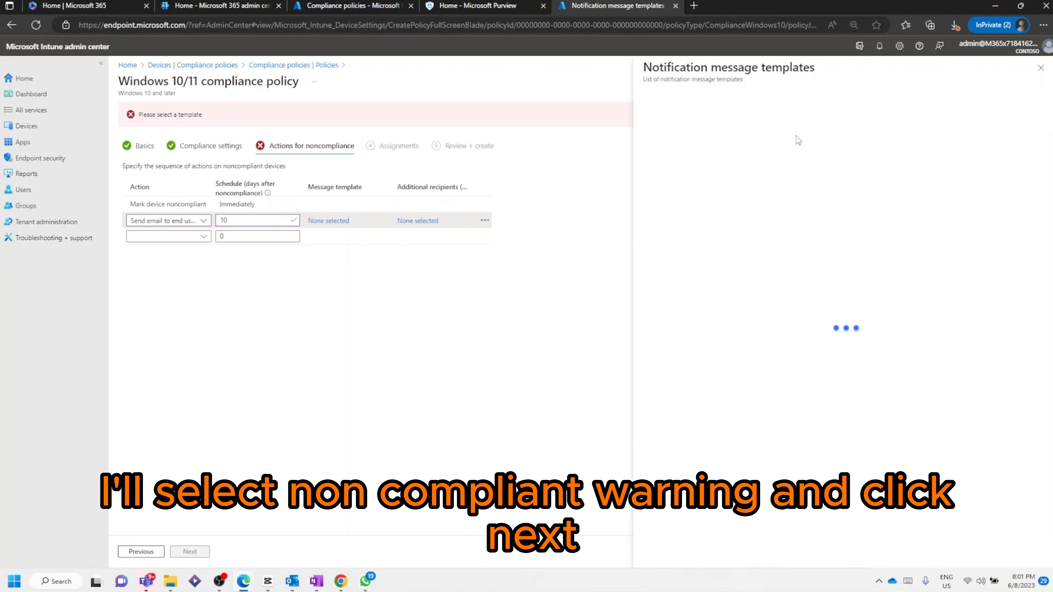
left_click(697, 173)
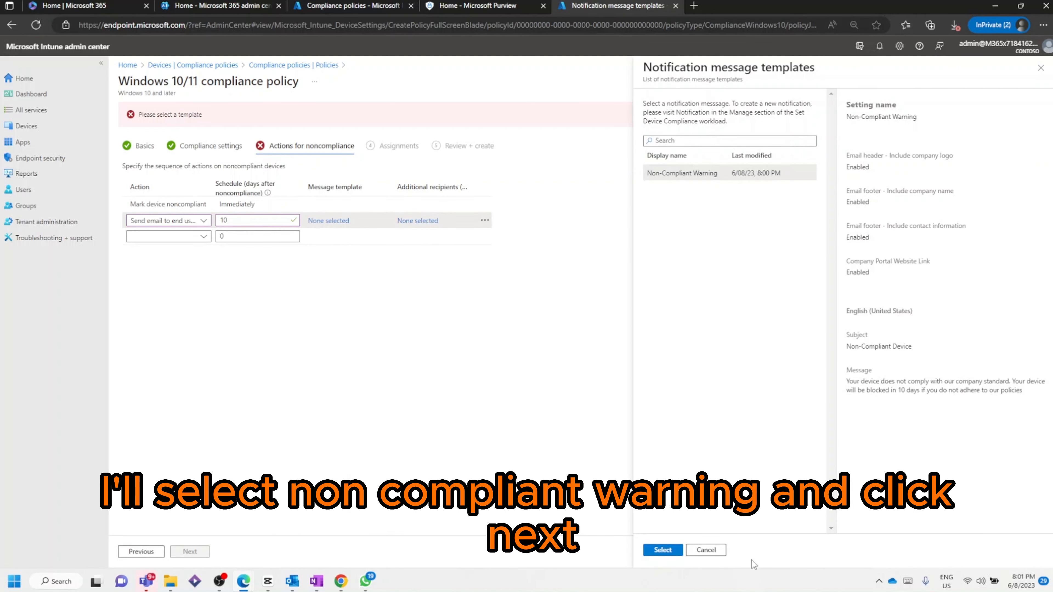
left_click(663, 549)
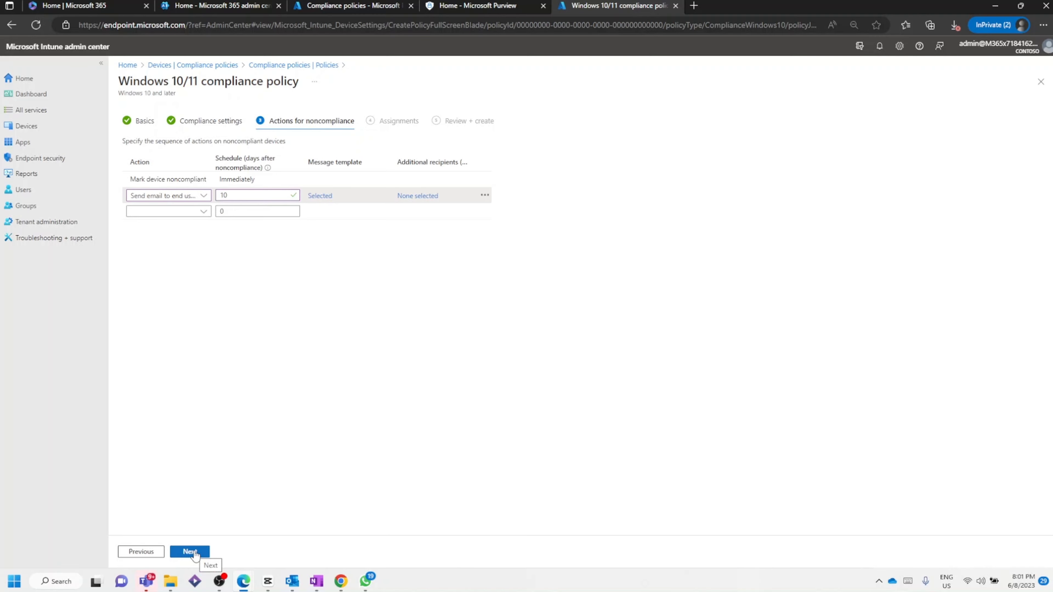
left_click(190, 552)
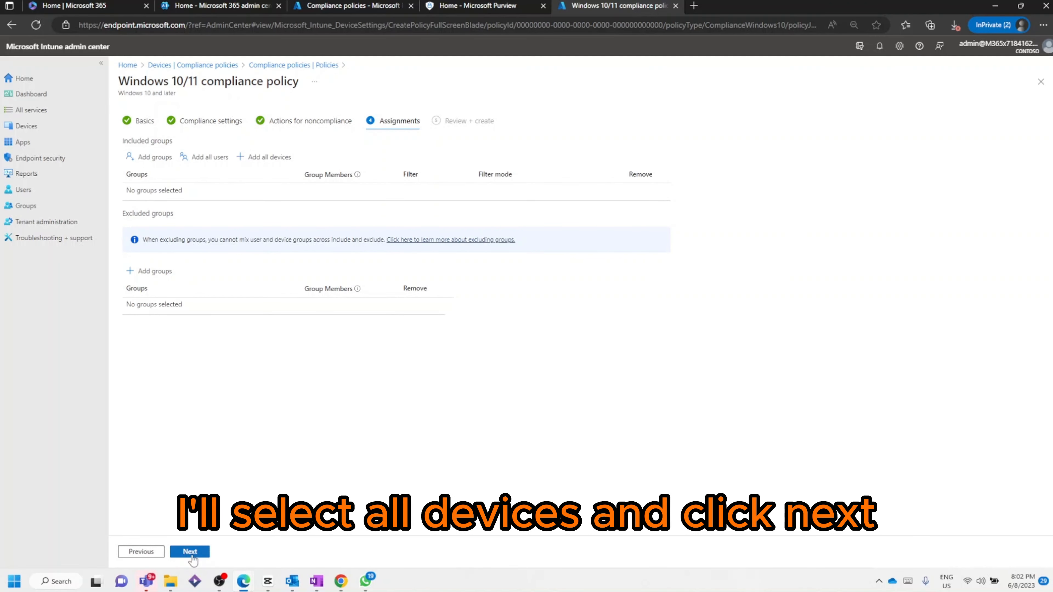
Step: Assign the policy to all devices and continue to review
left_click(274, 157)
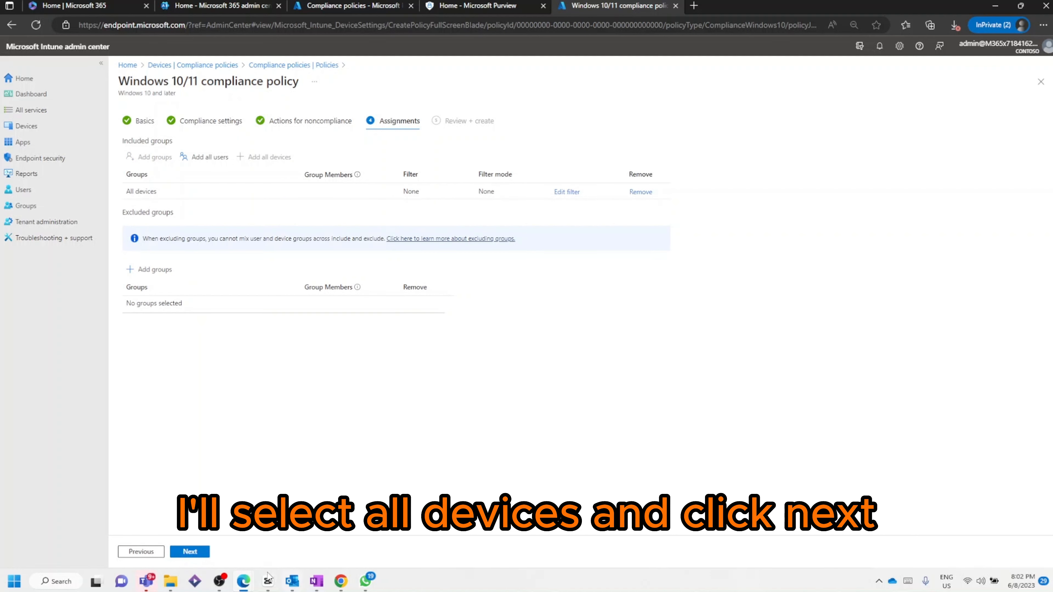
left_click(190, 553)
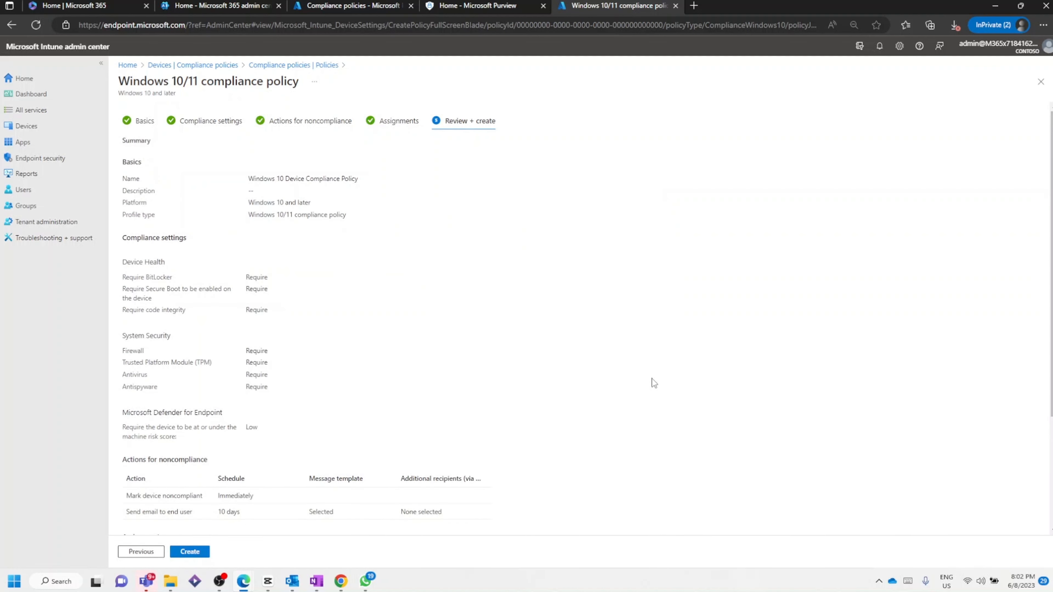
Step: Review the policy summary and create the policy
scroll(496, 374, "down", 3)
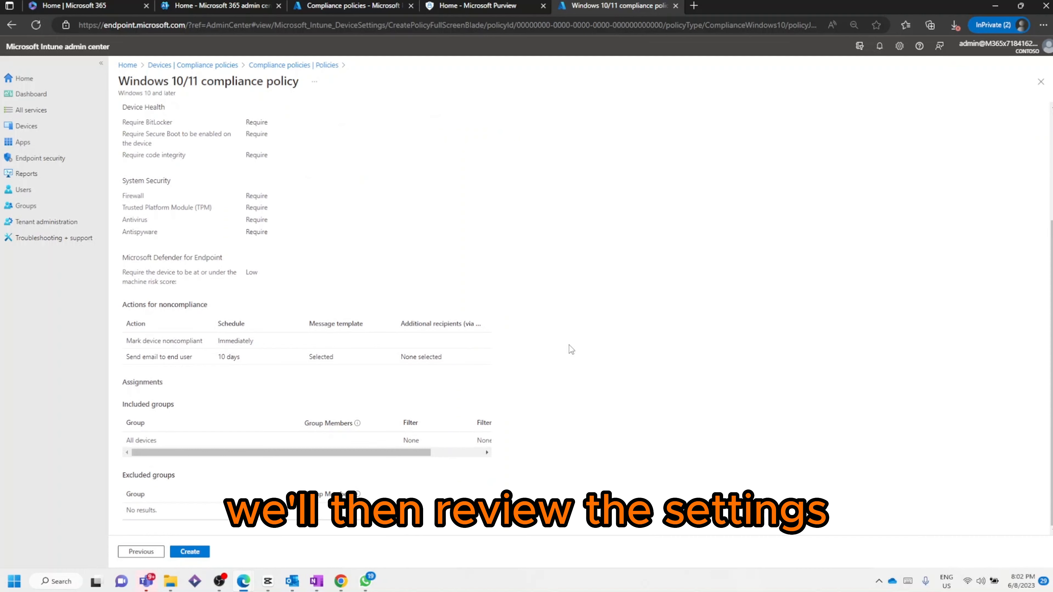
scroll(573, 314, "up", 5)
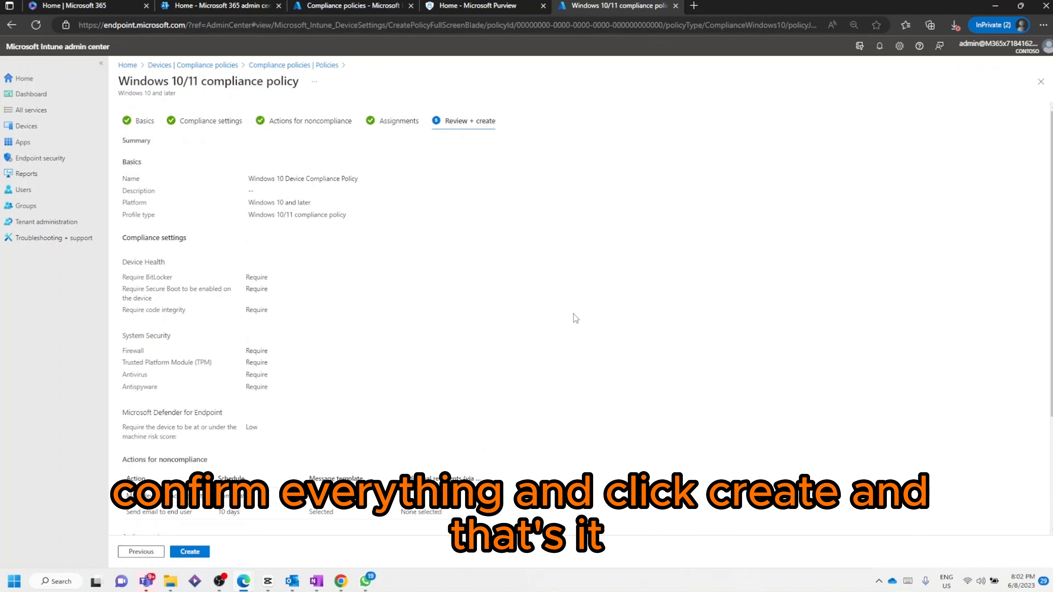
scroll(573, 314, "down", 3)
left_click(200, 553)
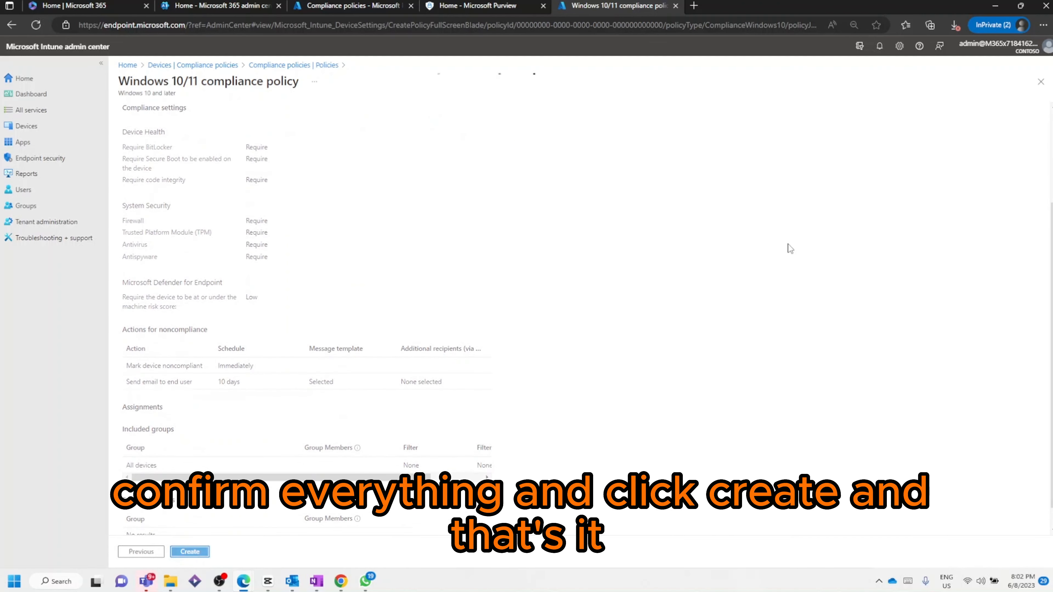